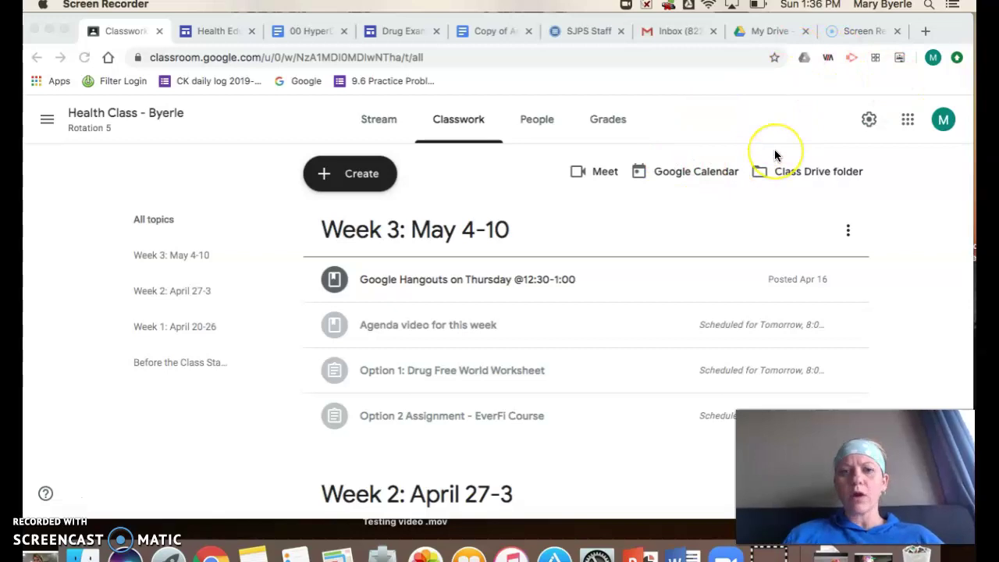
Step: Switch to Google Drive, go to Google Sites from there, and open the new Google Sites home page
{"action": "left_click", "coordinate": [773, 31]}
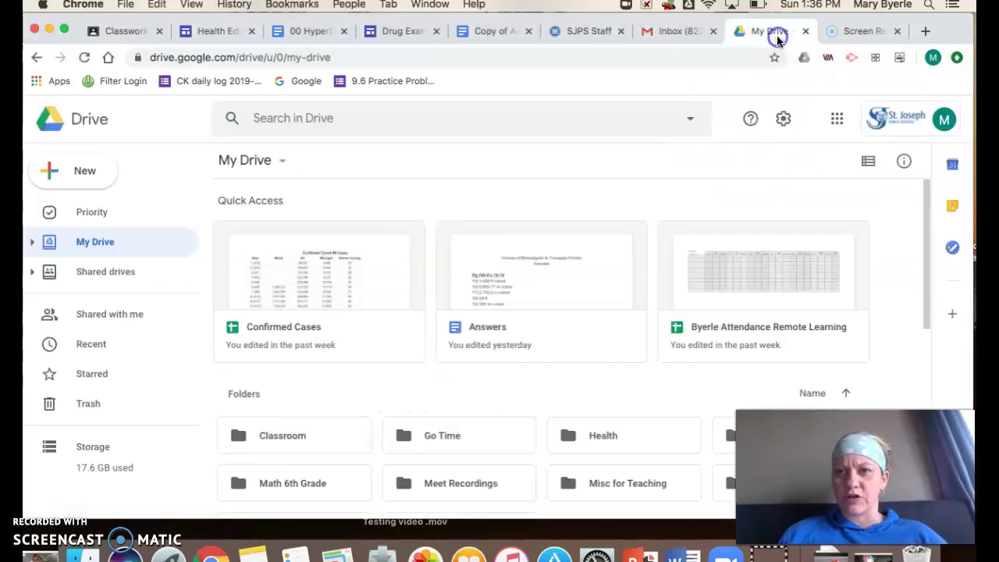
{"action": "left_click", "coordinate": [836, 118]}
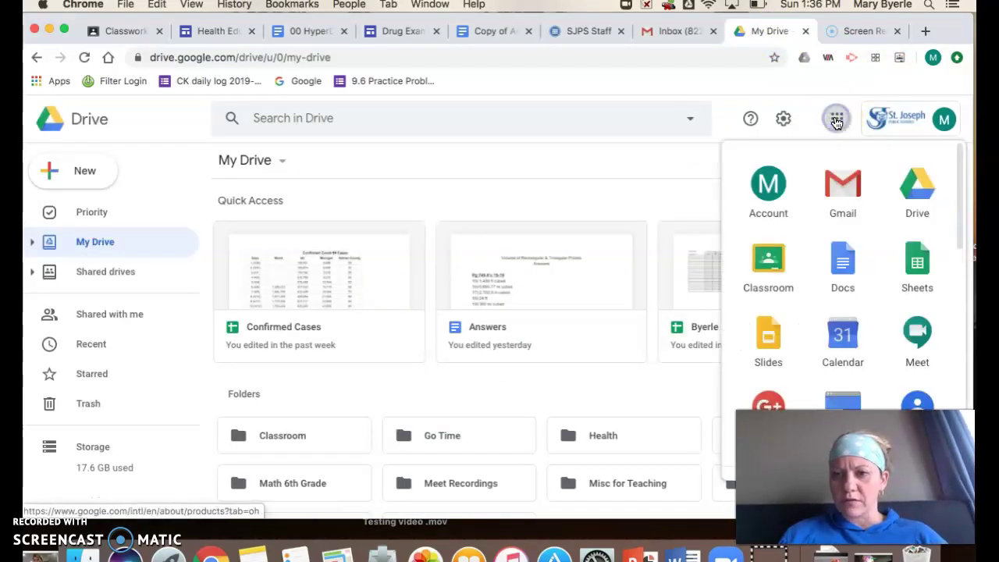
{"action": "scroll", "coordinate": [856, 302], "scroll_direction": "down", "scroll_amount": 3}
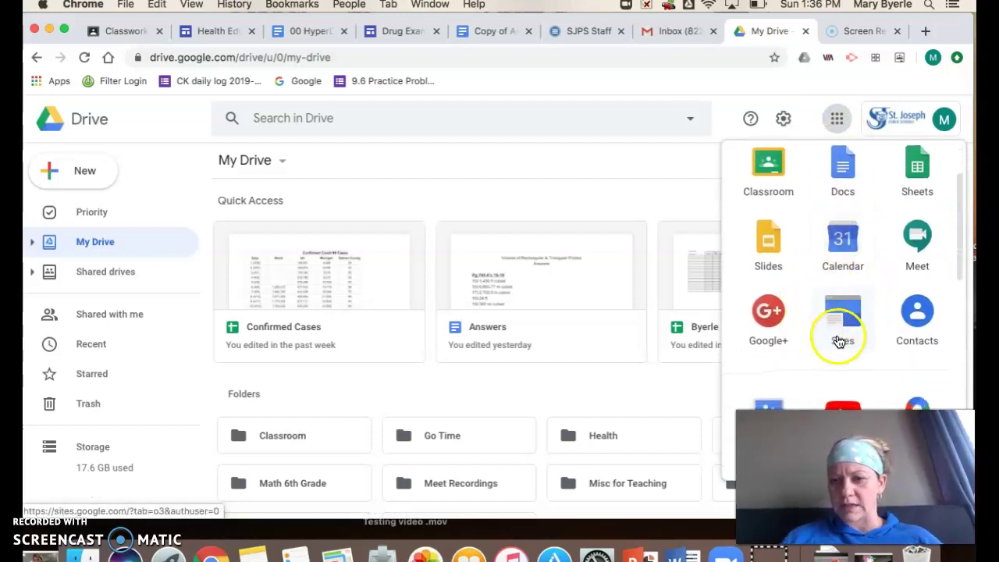
{"action": "left_click", "coordinate": [847, 328]}
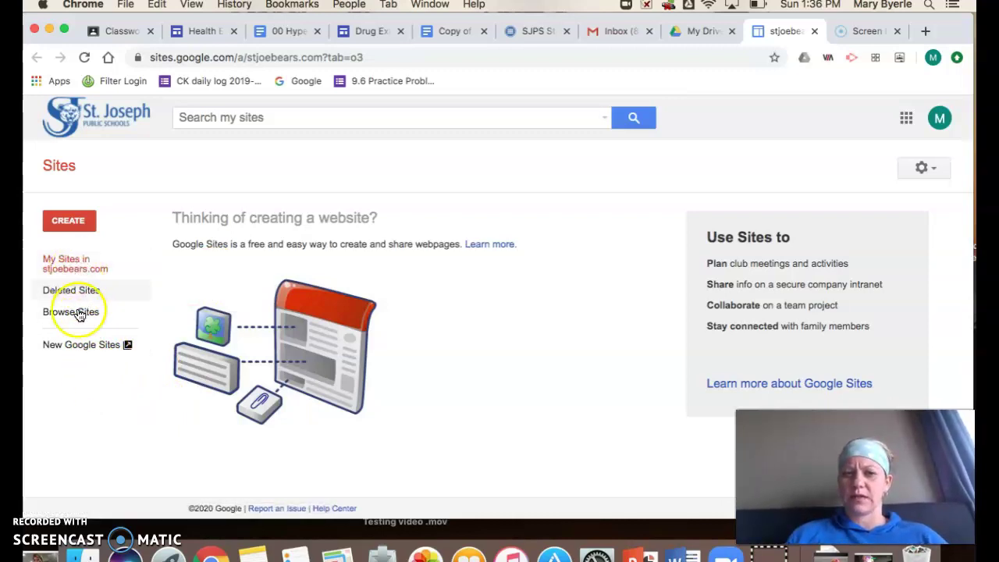
{"action": "left_click", "coordinate": [85, 350]}
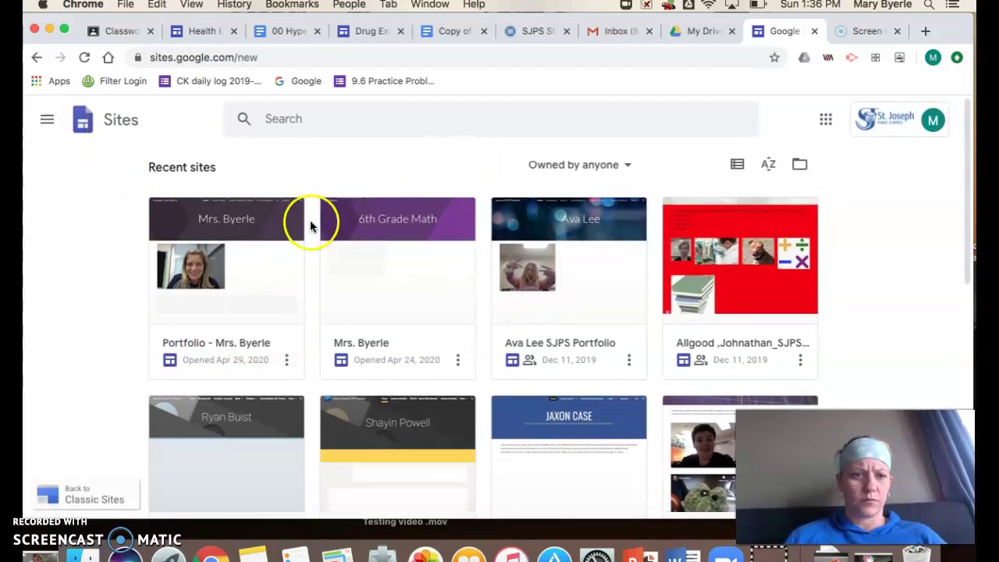
Step: Look through the Sites home page and its main menu for a way to create a new site
{"action": "scroll", "coordinate": [112, 211], "scroll_direction": "down", "scroll_amount": 3}
{"action": "scroll", "coordinate": [113, 208], "scroll_direction": "up", "scroll_amount": 5}
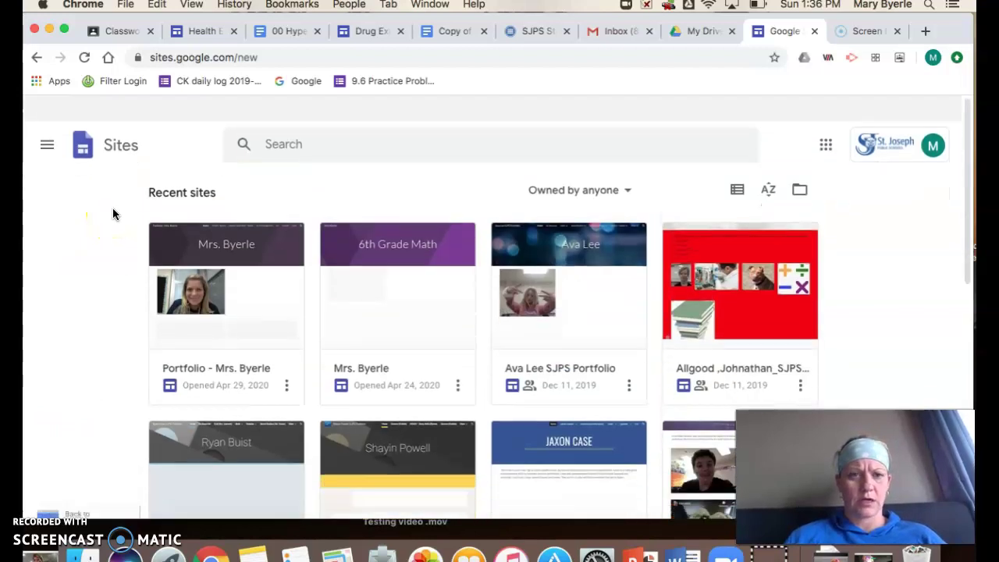
{"action": "left_click", "coordinate": [87, 119]}
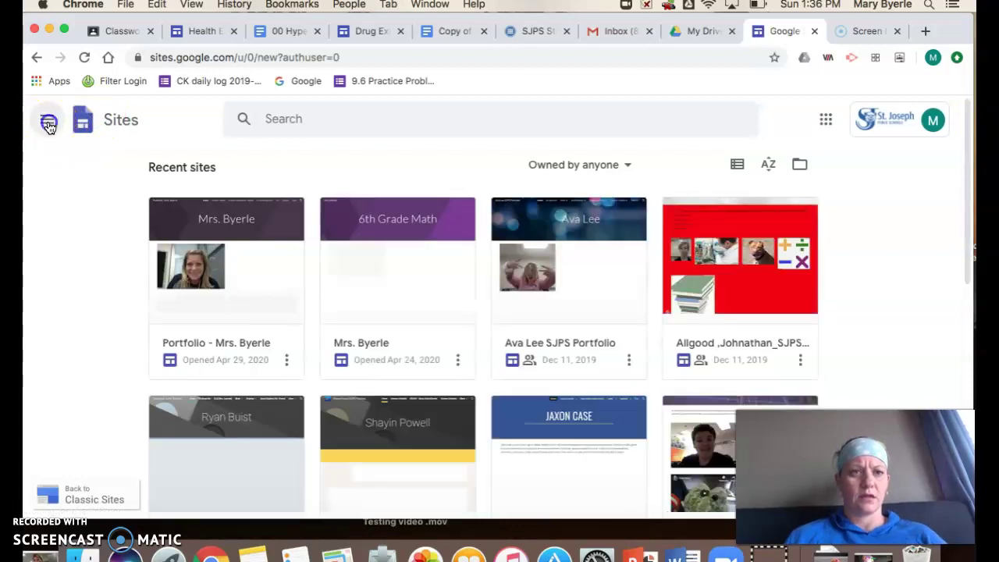
{"action": "left_click", "coordinate": [48, 122]}
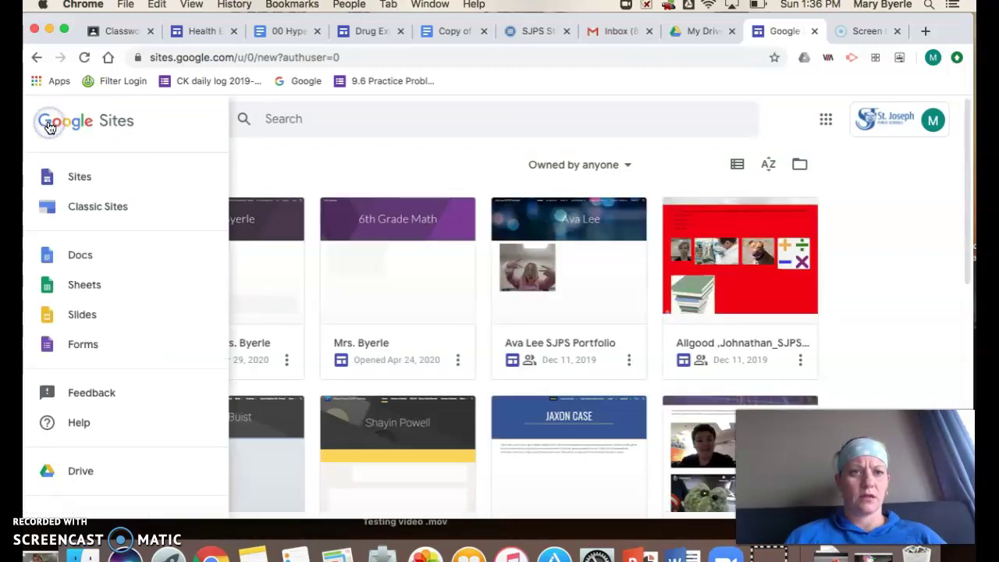
{"action": "scroll", "coordinate": [278, 171], "scroll_direction": "down", "scroll_amount": 2}
{"action": "left_click", "coordinate": [279, 157]}
{"action": "scroll", "coordinate": [281, 115], "scroll_direction": "up", "scroll_amount": 2}
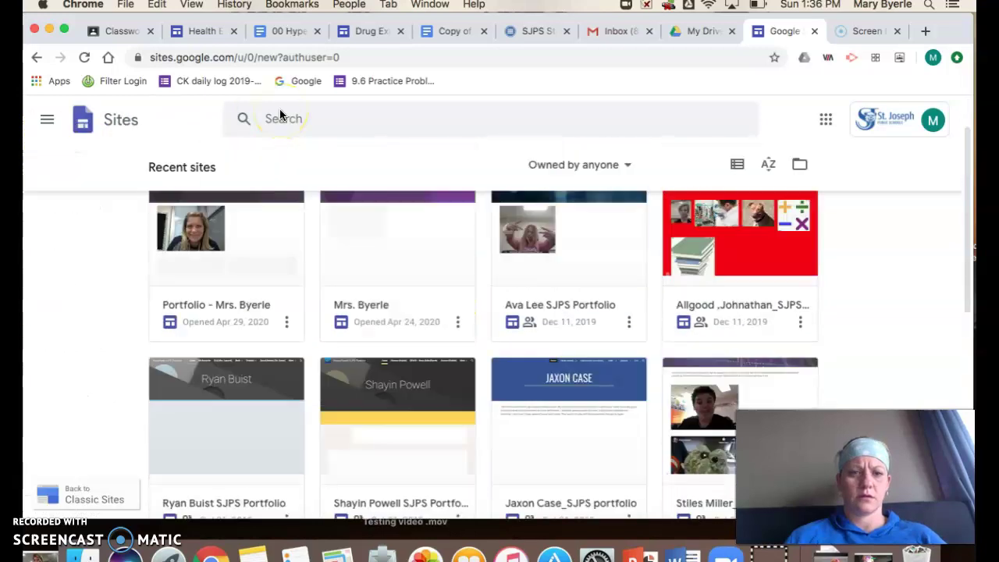
{"action": "left_click", "coordinate": [89, 125]}
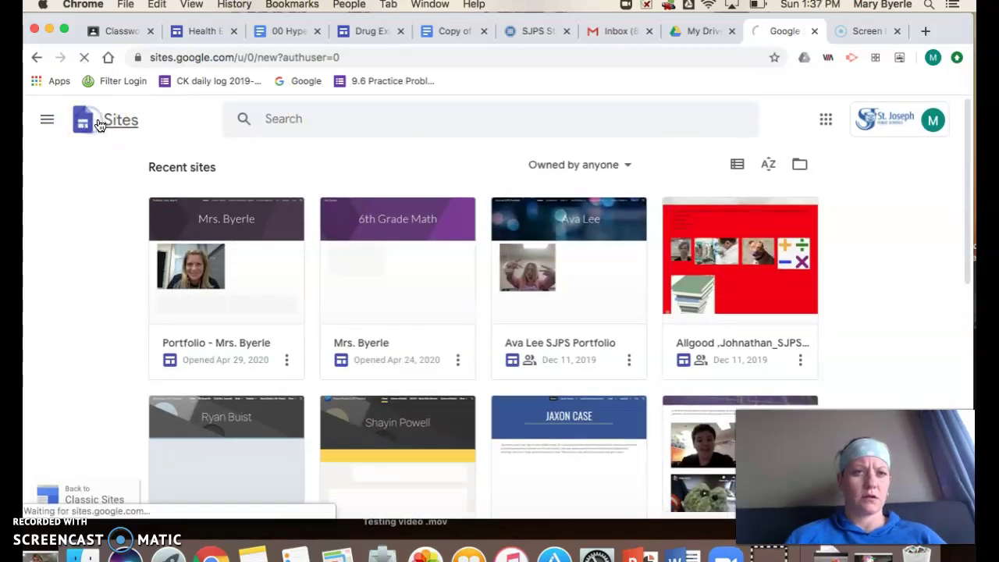
{"action": "left_click", "coordinate": [185, 151]}
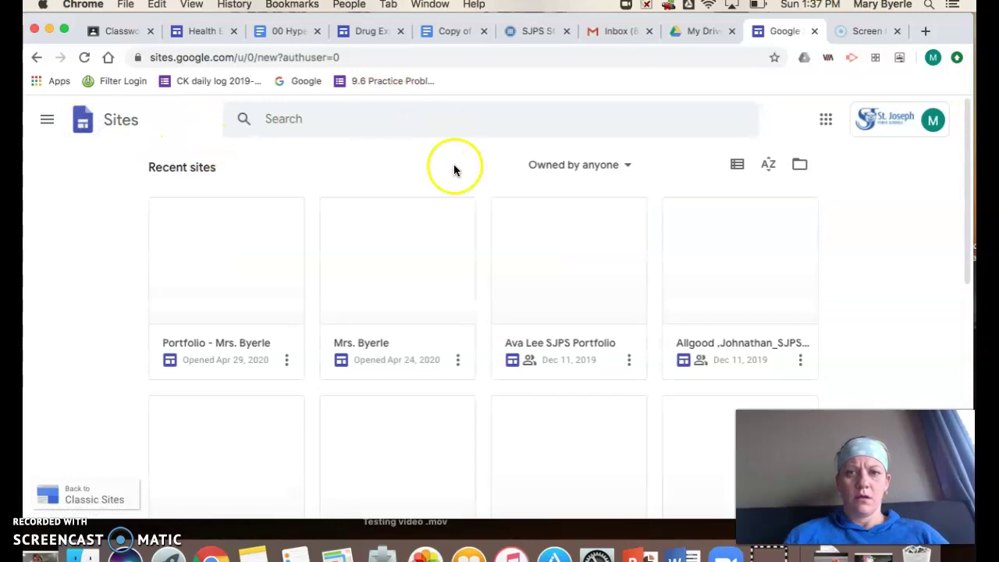
{"action": "scroll", "coordinate": [381, 204], "scroll_direction": "down", "scroll_amount": 2}
{"action": "scroll", "coordinate": [379, 202], "scroll_direction": "up", "scroll_amount": 2}
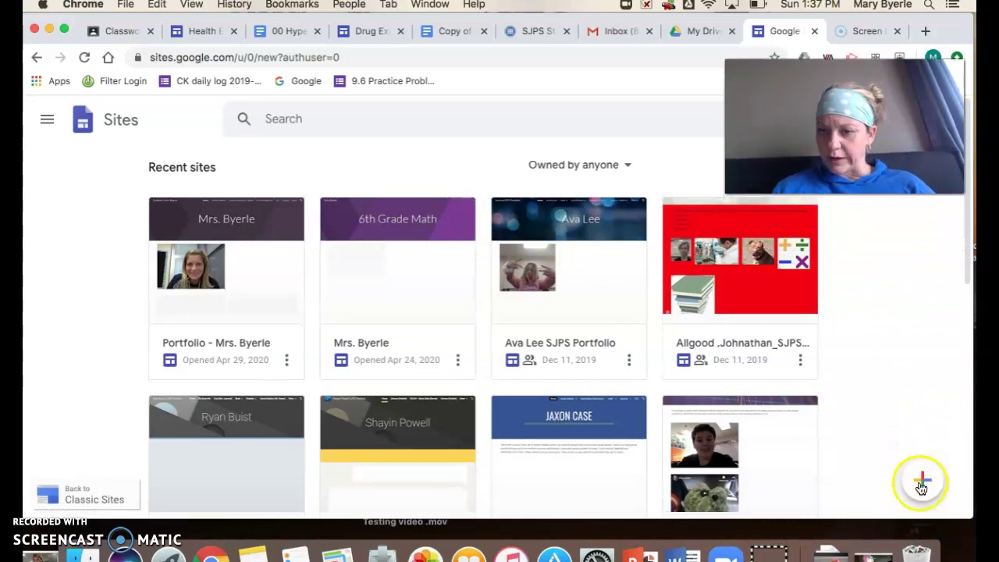
Step: Create a new blank site
{"action": "left_click", "coordinate": [924, 481]}
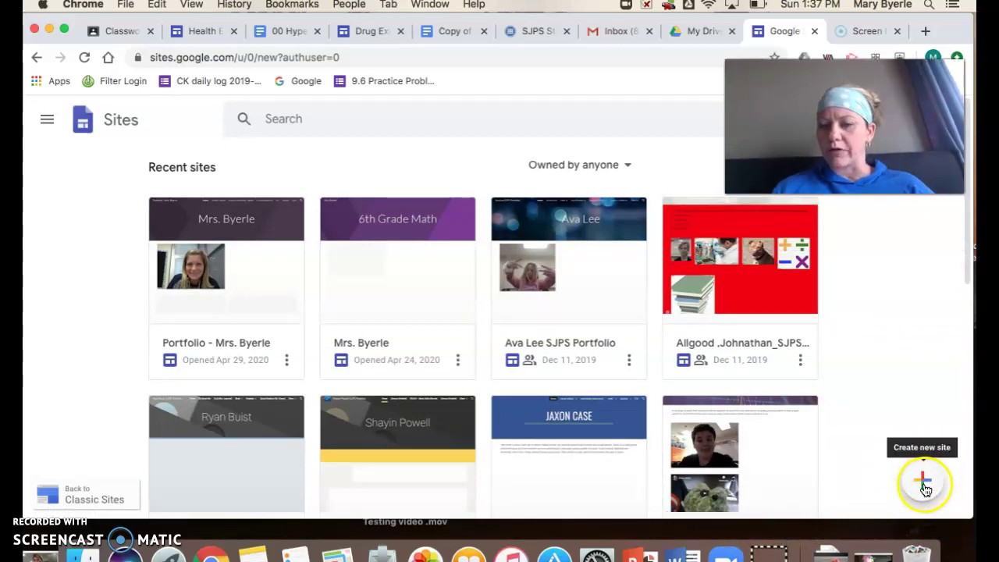
{"action": "left_click", "coordinate": [922, 479]}
{"action": "left_click", "coordinate": [798, 361]}
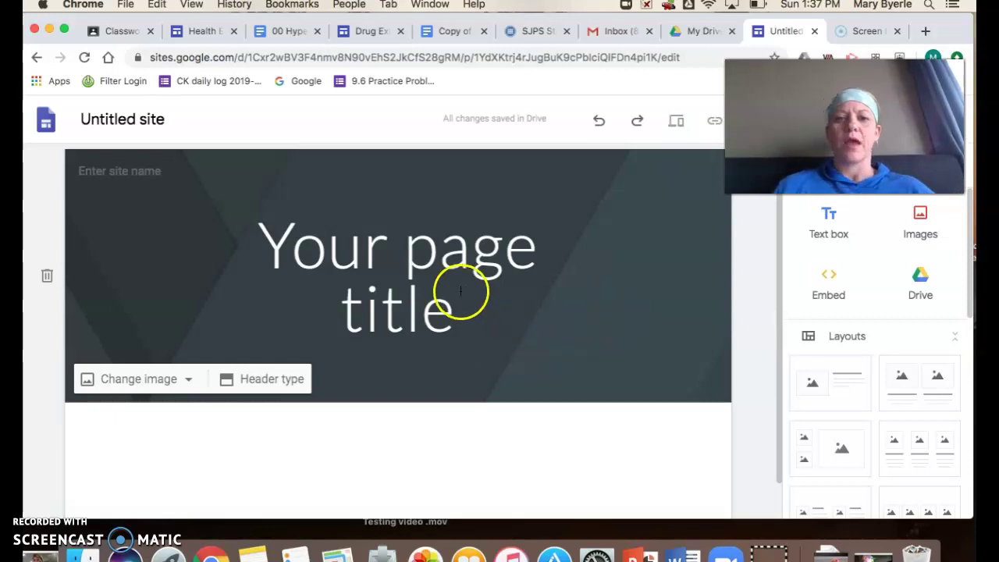
Step: Replace the placeholder page title in the header with "Health"
{"action": "left_click", "coordinate": [455, 314]}
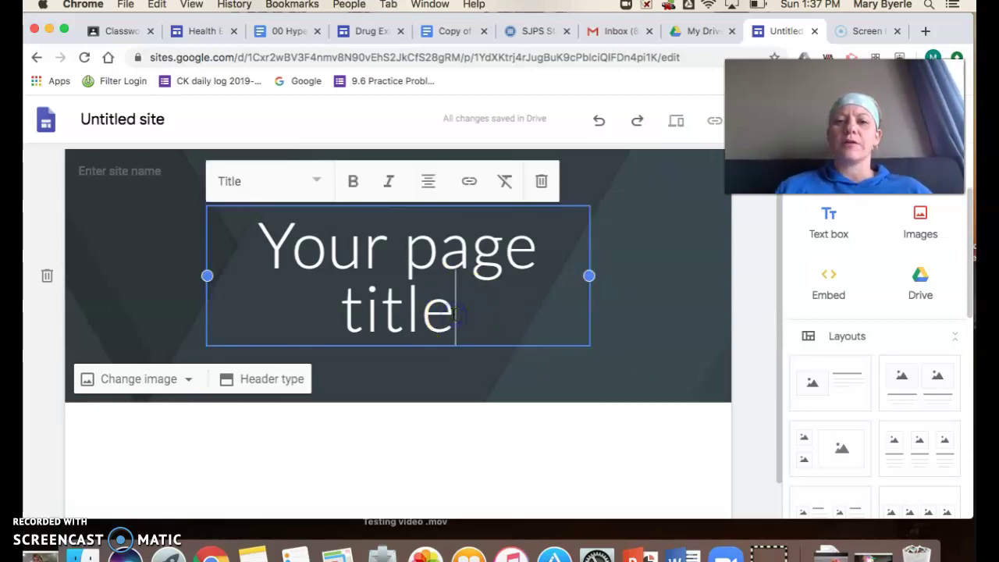
{"action": "key", "text": "BackSpace"}
{"action": "key", "text": "BackSpace"}
{"action": "key", "text": "BackSpace"}
{"action": "key", "text": "BackSpace"}
{"action": "key", "text": "BackSpace"}
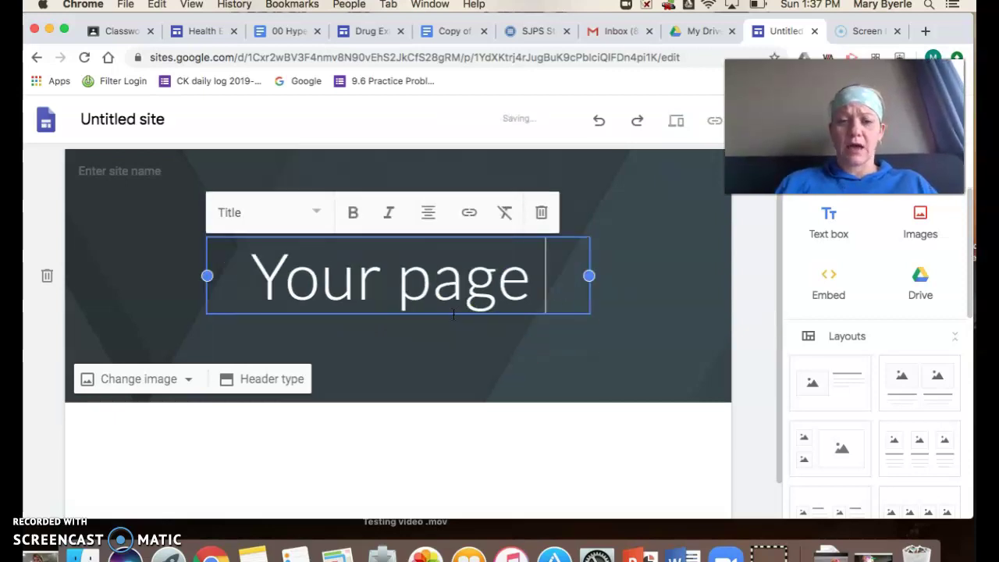
{"action": "key", "text": "BackSpace"}
{"action": "key", "text": "BackSpace"}
{"action": "key", "text": "BackSpace"}
{"action": "key", "text": "BackSpace"}
{"action": "key", "text": "BackSpace"}
{"action": "key", "text": "BackSpace"}
{"action": "key", "text": "BackSpace"}
{"action": "key", "text": "BackSpace"}
{"action": "key", "text": "BackSpace"}
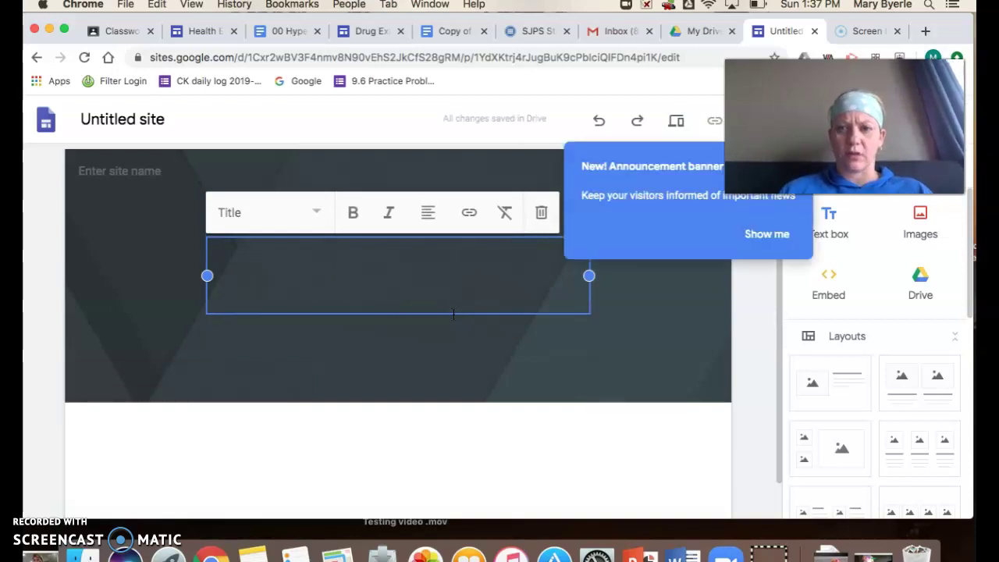
{"action": "left_click", "coordinate": [587, 367]}
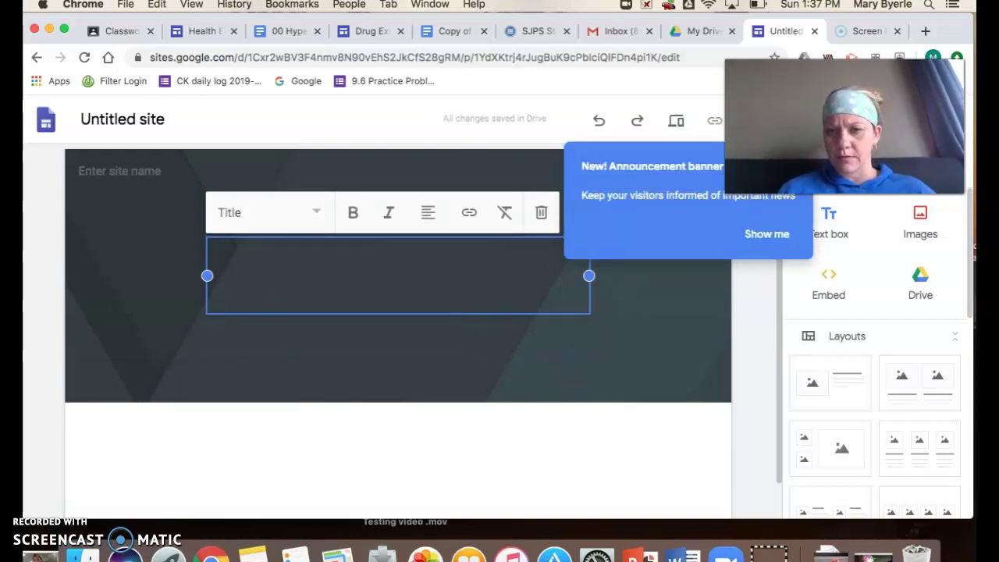
{"action": "left_click", "coordinate": [499, 262]}
{"action": "left_click", "coordinate": [468, 259]}
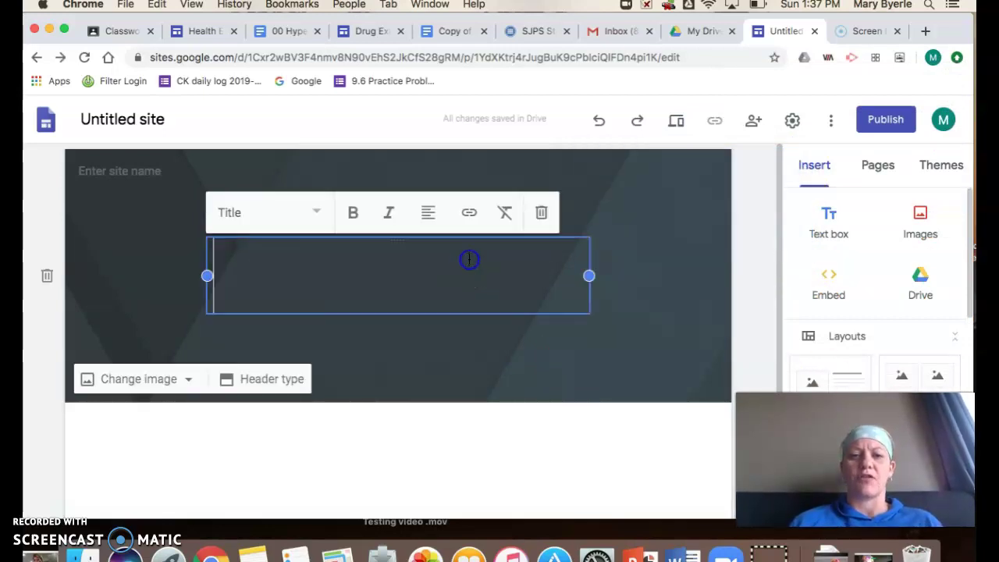
{"action": "type", "text": "Heal"}
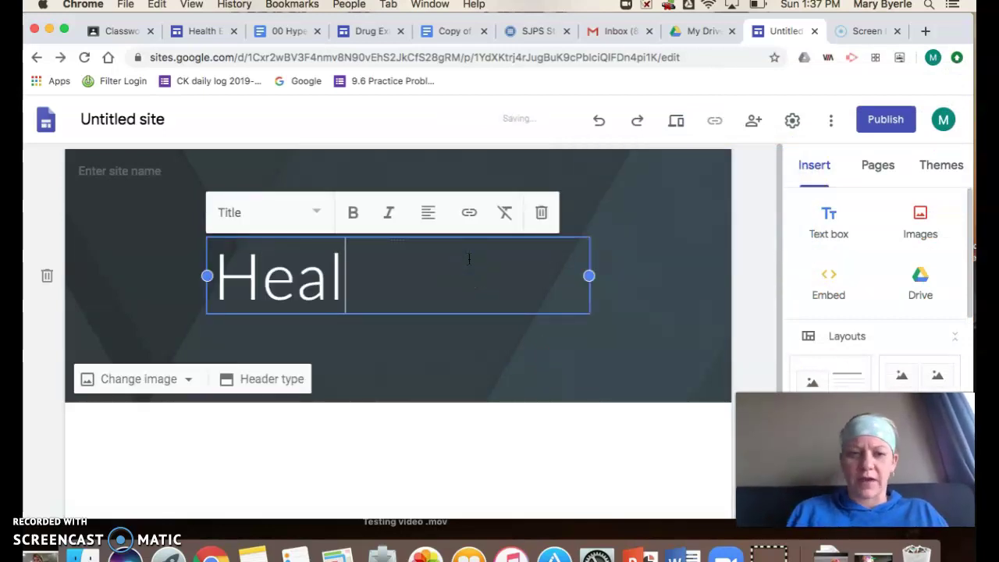
{"action": "type", "text": "th"}
{"action": "key", "text": "Return"}
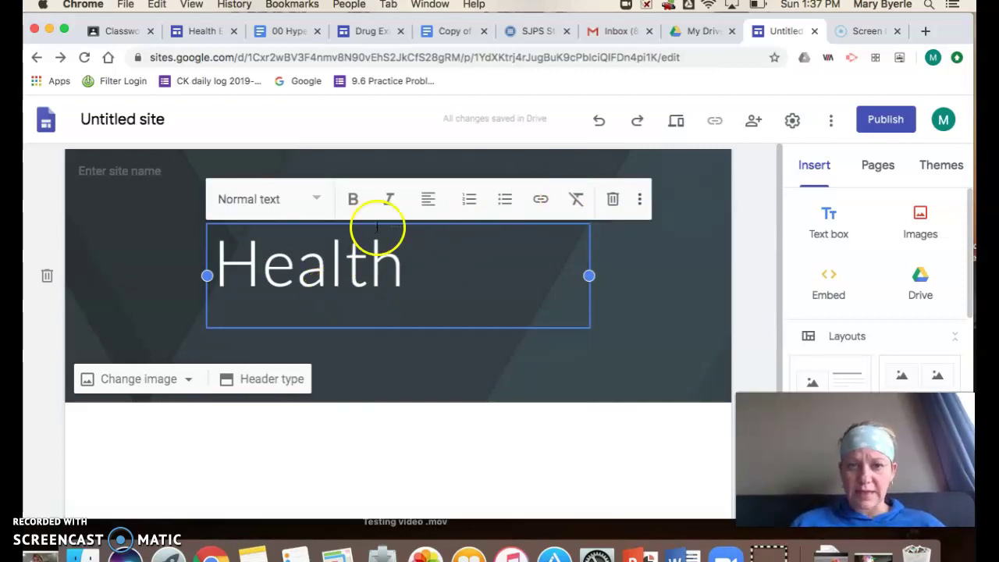
Step: Center the "Health" title within its header text box
{"action": "left_click", "coordinate": [428, 200]}
{"action": "left_click", "coordinate": [429, 249]}
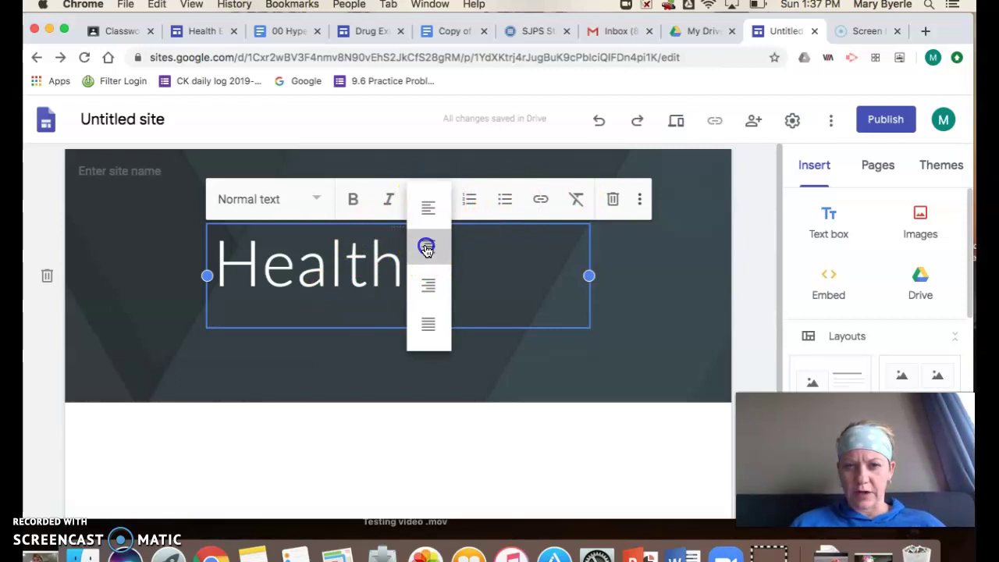
{"action": "left_click_drag", "start_coordinate": [419, 252], "coordinate": [153, 291]}
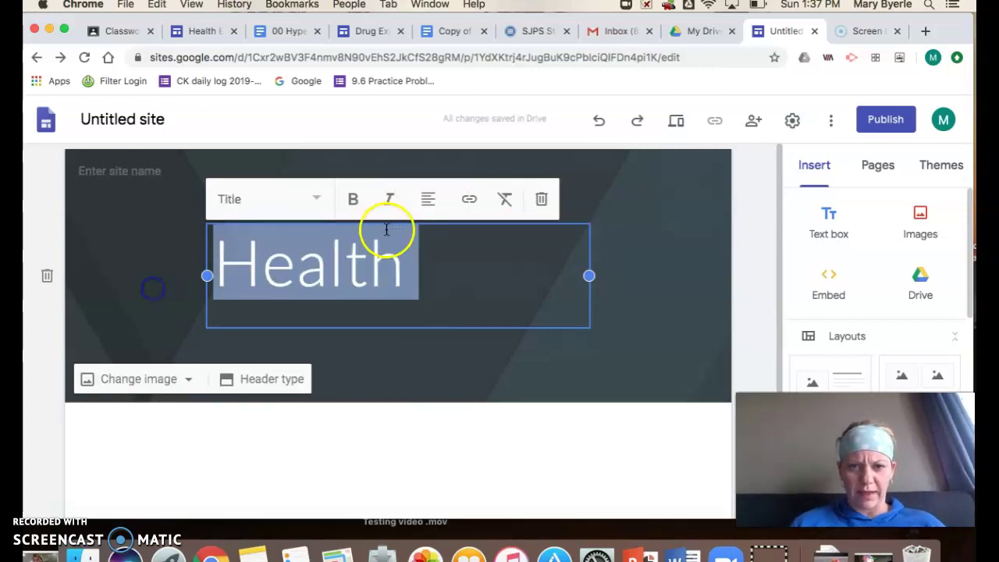
{"action": "left_click", "coordinate": [429, 201]}
{"action": "left_click", "coordinate": [429, 249]}
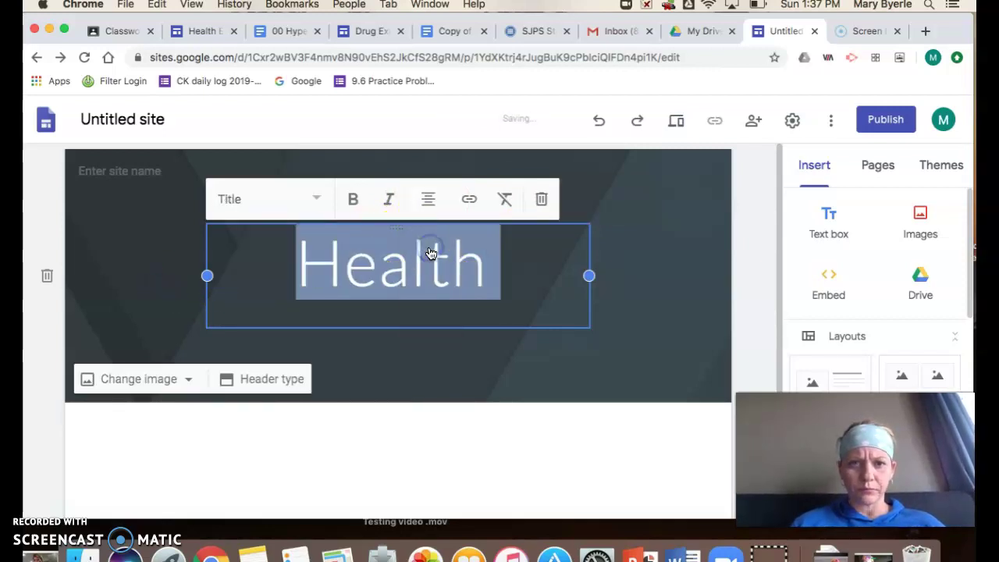
{"action": "left_click", "coordinate": [395, 364]}
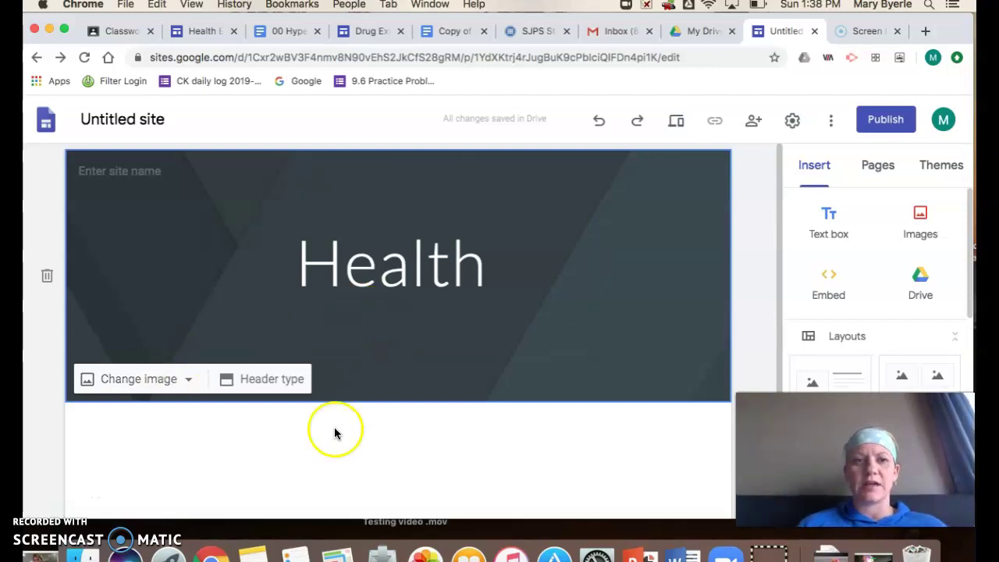
Step: Add the layout with one image placeholder beside a heading and text as a section below the header
{"action": "scroll", "coordinate": [457, 418], "scroll_direction": "down", "scroll_amount": 1}
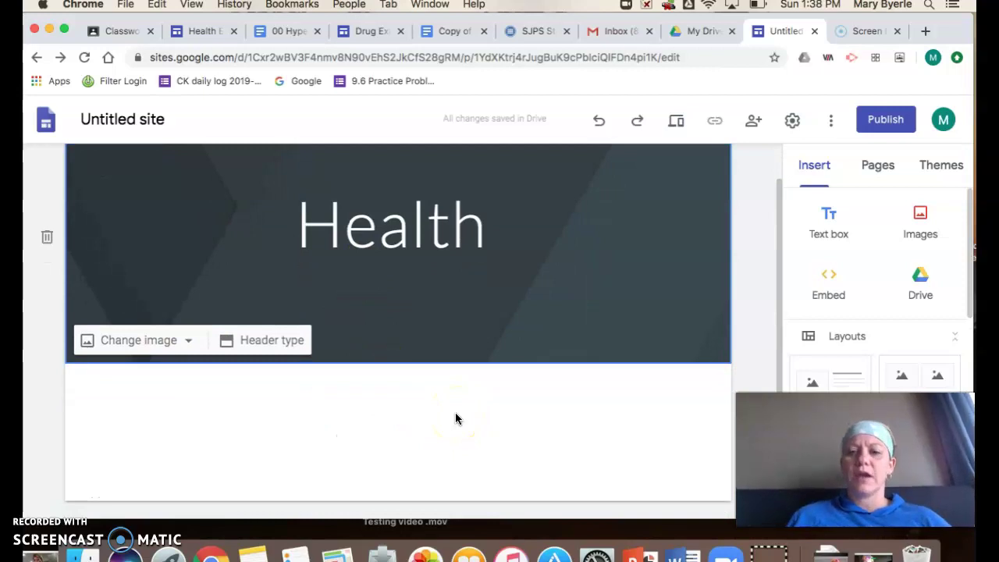
{"action": "left_click", "coordinate": [684, 425]}
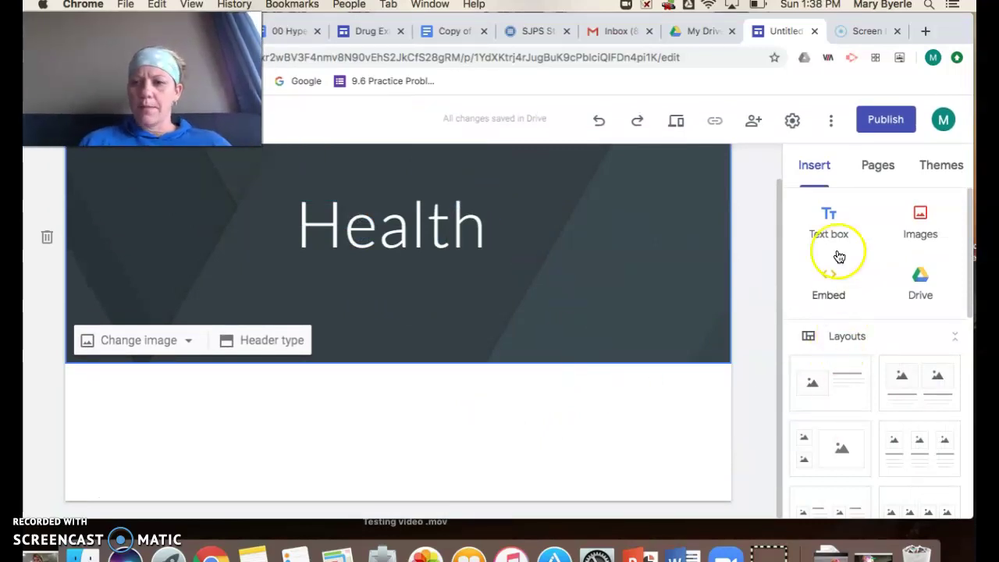
{"action": "scroll", "coordinate": [851, 422], "scroll_direction": "down", "scroll_amount": 2}
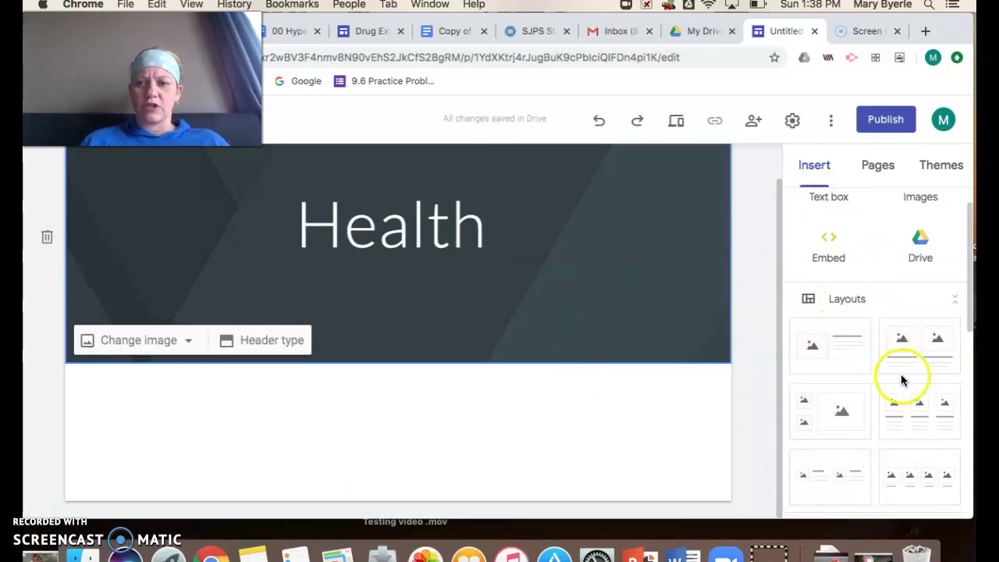
{"action": "left_click", "coordinate": [840, 349]}
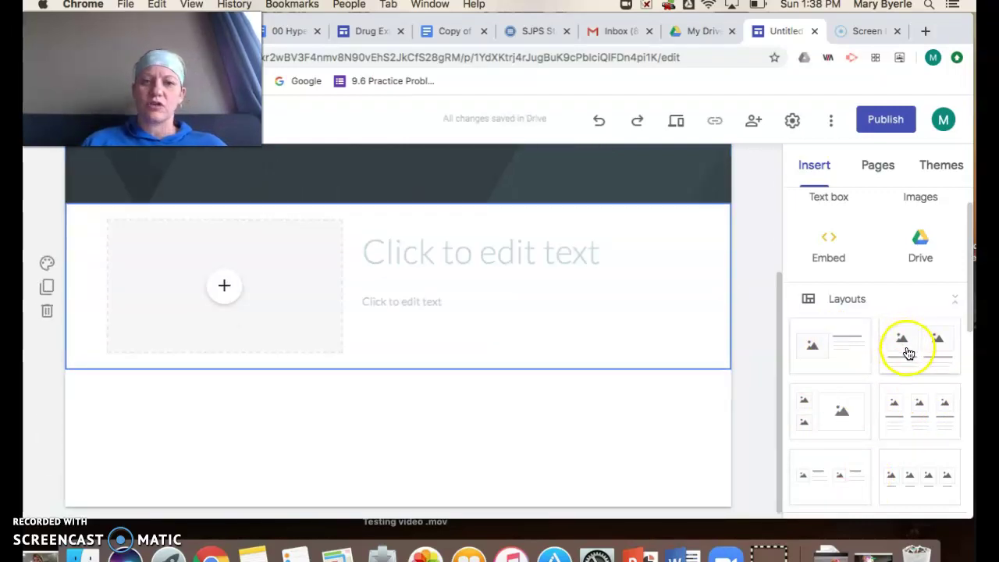
Step: Add the layout with two side-by-side image placeholders and captions below the first content section
{"action": "left_click_drag", "start_coordinate": [921, 347], "coordinate": [258, 457]}
{"action": "left_click", "coordinate": [329, 246]}
{"action": "scroll", "coordinate": [330, 246], "scroll_direction": "up", "scroll_amount": 3}
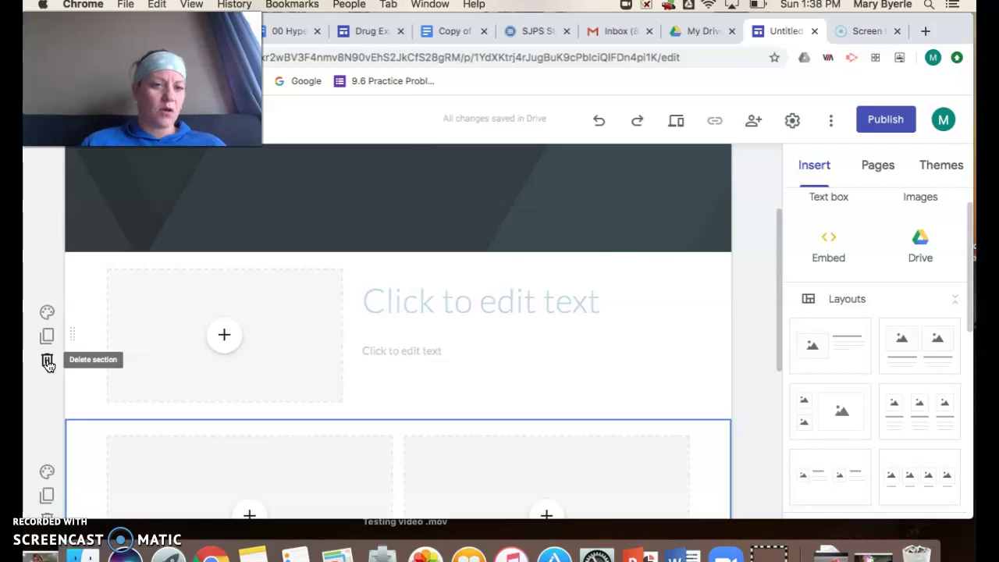
Step: Delete the section with the two side-by-side image placeholders
{"action": "scroll", "coordinate": [266, 480], "scroll_direction": "down", "scroll_amount": 2}
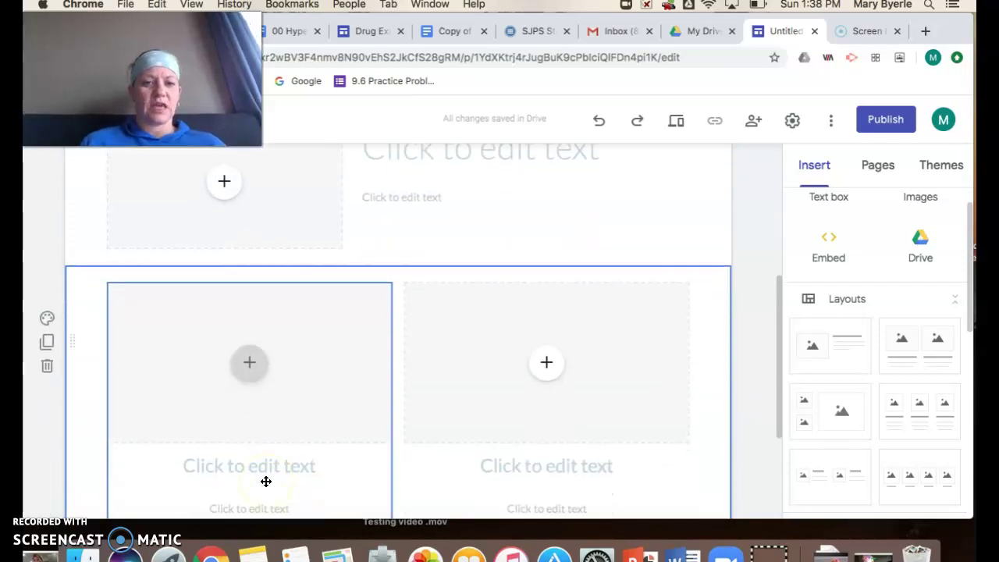
{"action": "scroll", "coordinate": [582, 351], "scroll_direction": "up", "scroll_amount": 3}
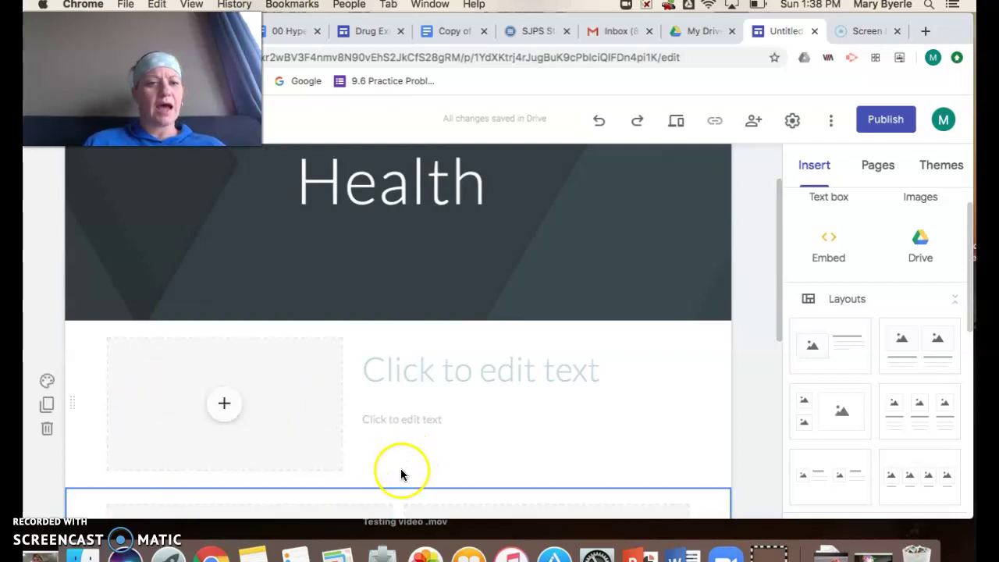
{"action": "scroll", "coordinate": [411, 501], "scroll_direction": "down", "scroll_amount": 4}
{"action": "scroll", "coordinate": [411, 501], "scroll_direction": "down", "scroll_amount": 2}
{"action": "scroll", "coordinate": [411, 501], "scroll_direction": "up", "scroll_amount": 5}
{"action": "left_click", "coordinate": [169, 360]}
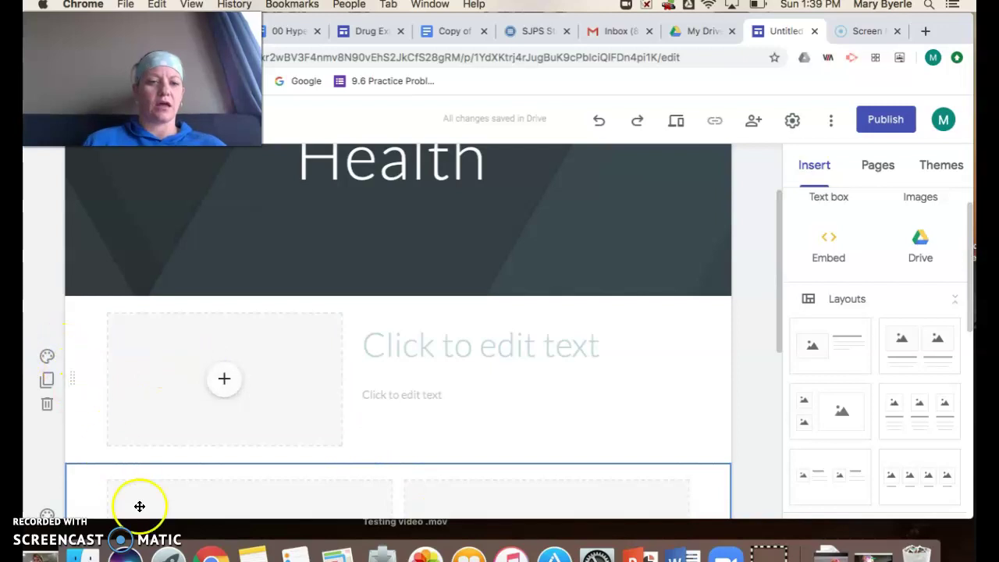
{"action": "scroll", "coordinate": [426, 415], "scroll_direction": "down", "scroll_amount": 8}
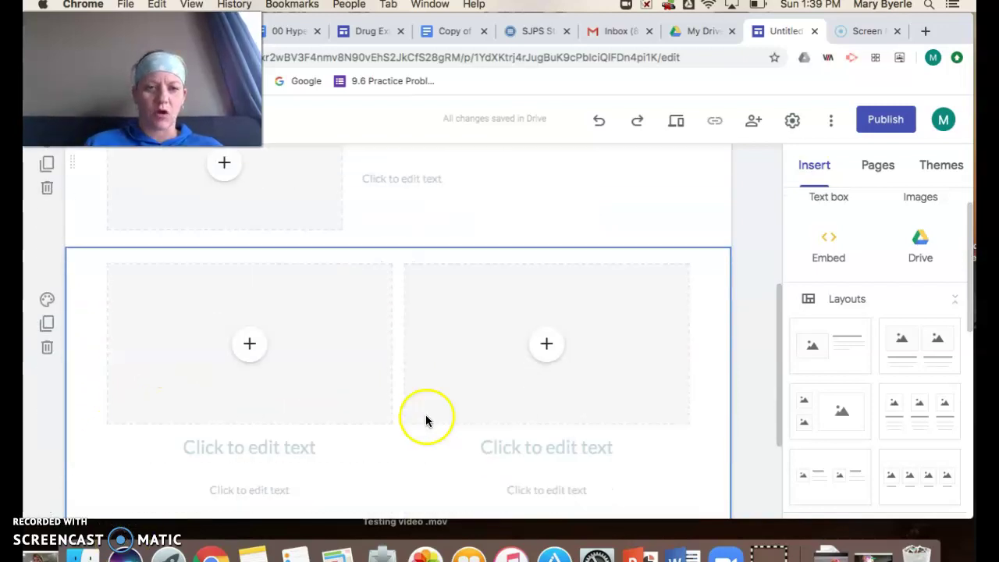
{"action": "left_click", "coordinate": [47, 370]}
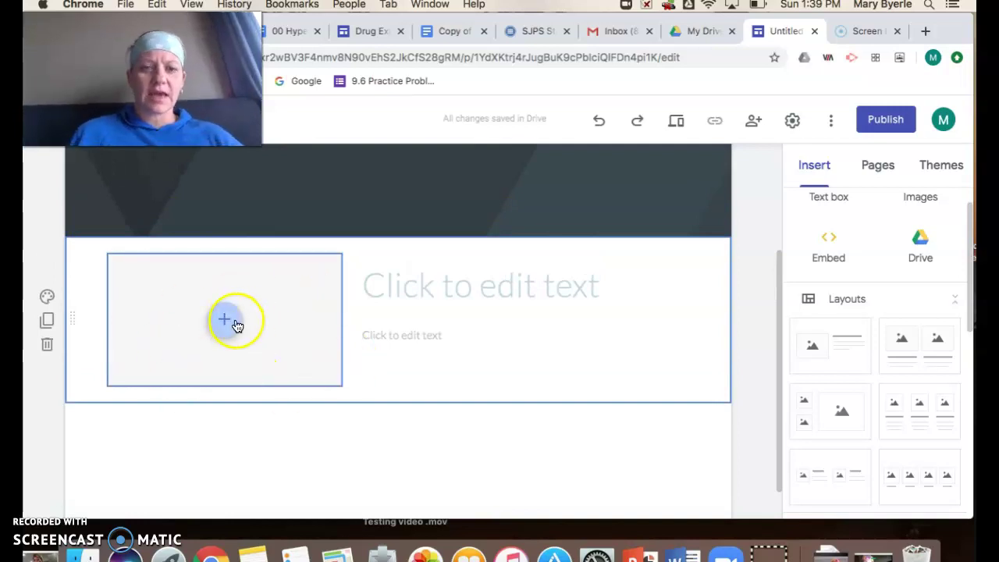
Step: Enter "Week 1 - April 20-26" as the heading of the content section below the header
{"action": "left_click", "coordinate": [417, 286]}
{"action": "type", "text": "Week 1"}
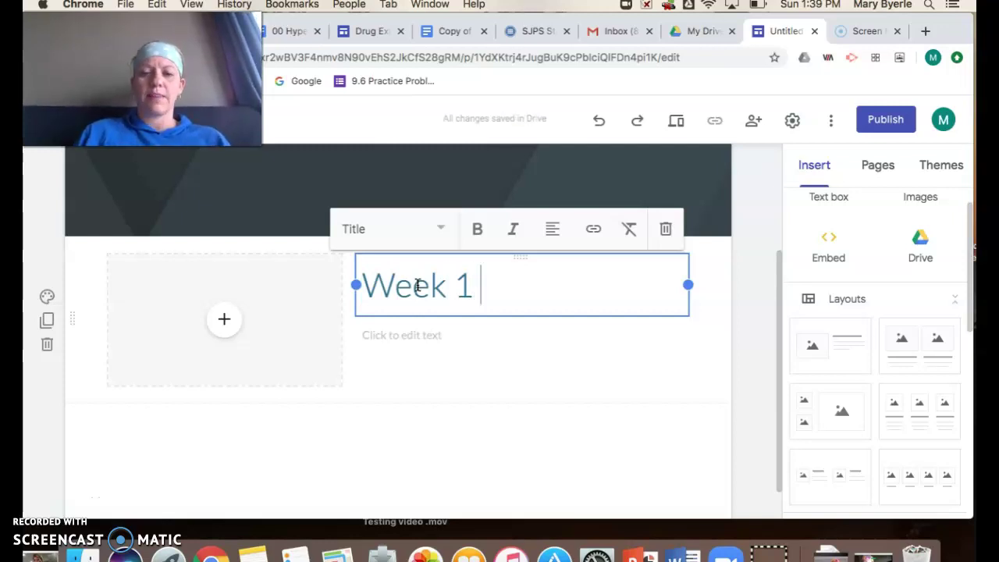
{"action": "left_click", "coordinate": [413, 280]}
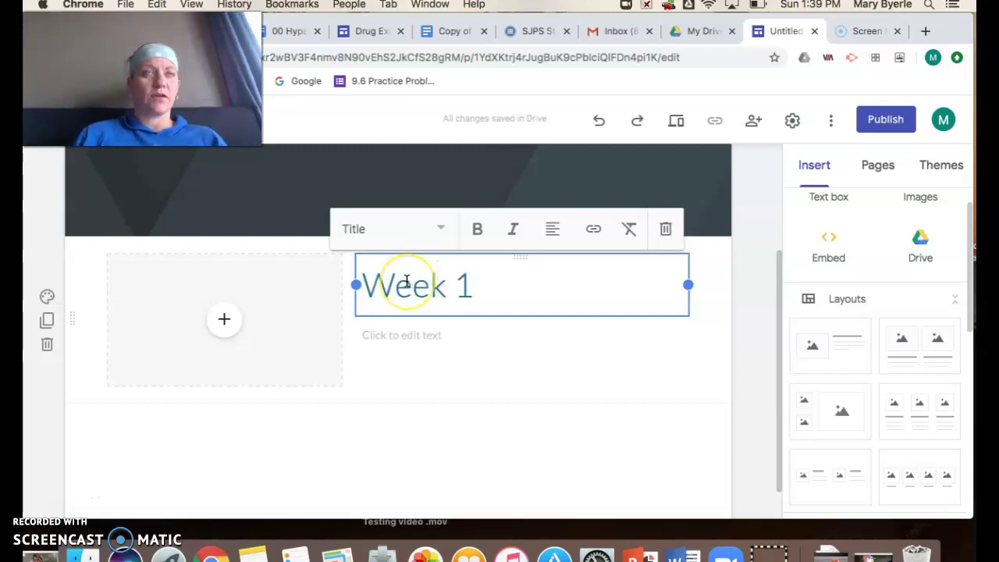
{"action": "type", "text": "- April 20"}
{"action": "key", "text": "BackSpace"}
{"action": "key", "text": "BackSpace"}
{"action": "type", "text": "2o"}
{"action": "key", "text": "BackSpace"}
{"action": "type", "text": "0-"}
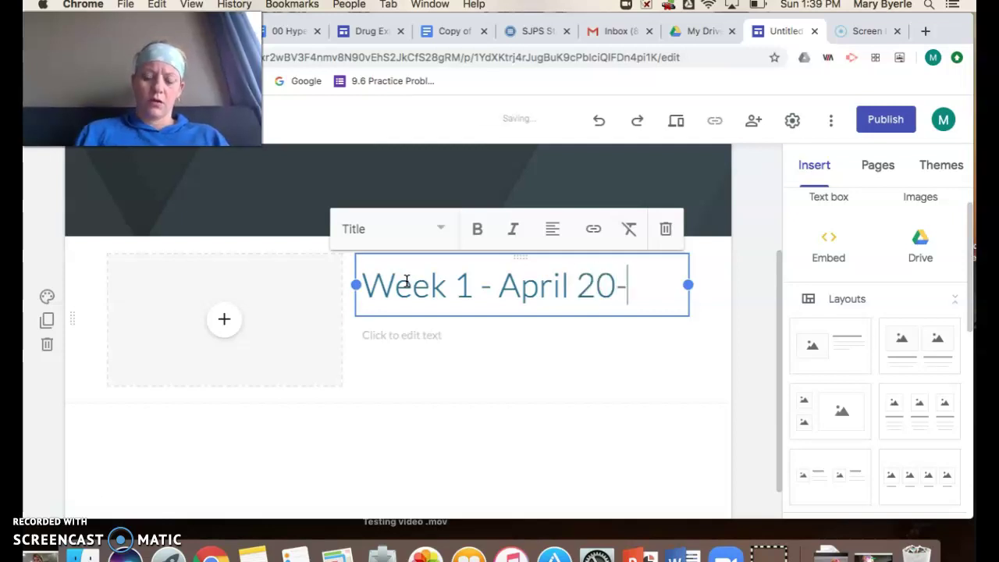
{"action": "type", "text": "26"}
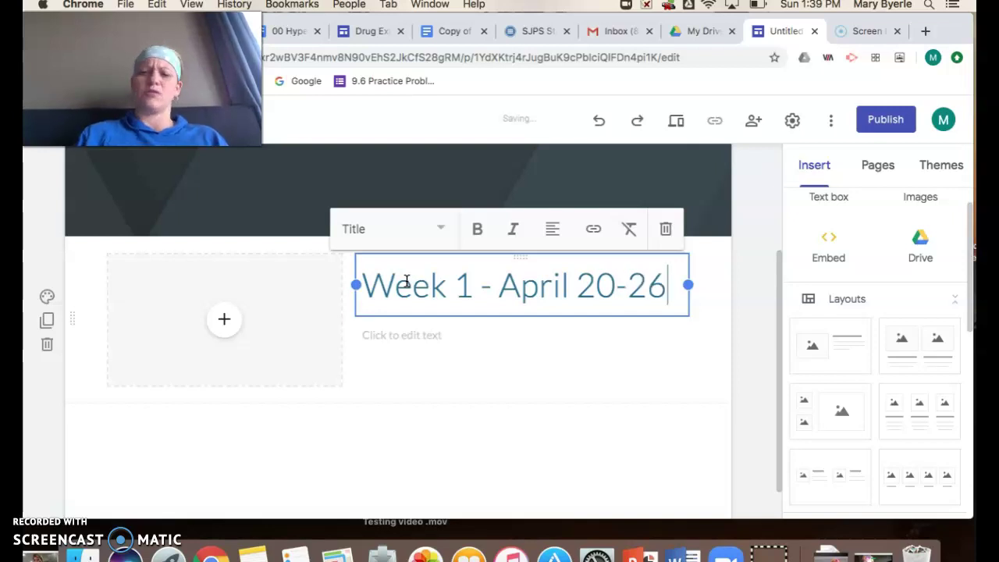
Step: Fill the image placeholder beside the heading with the "Fast Food Com..." document from the Health > Nutrition folder in Google Drive
{"action": "left_click", "coordinate": [488, 335]}
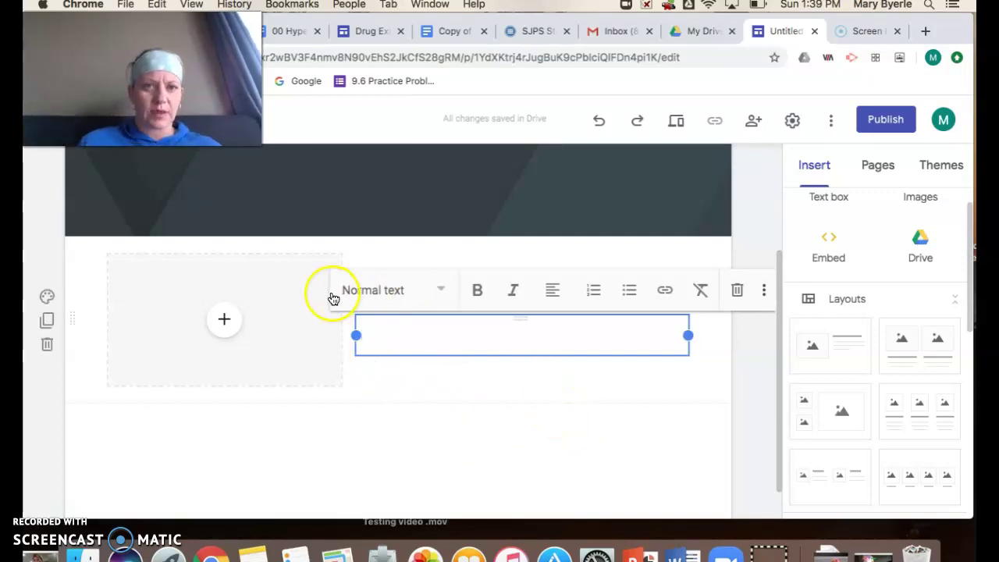
{"action": "left_click", "coordinate": [223, 329]}
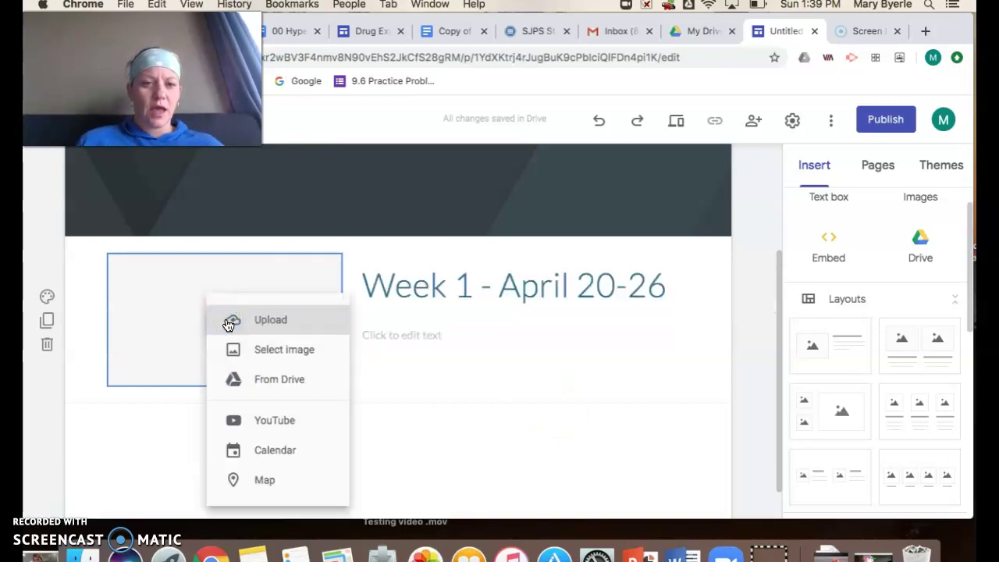
{"action": "left_click", "coordinate": [251, 376]}
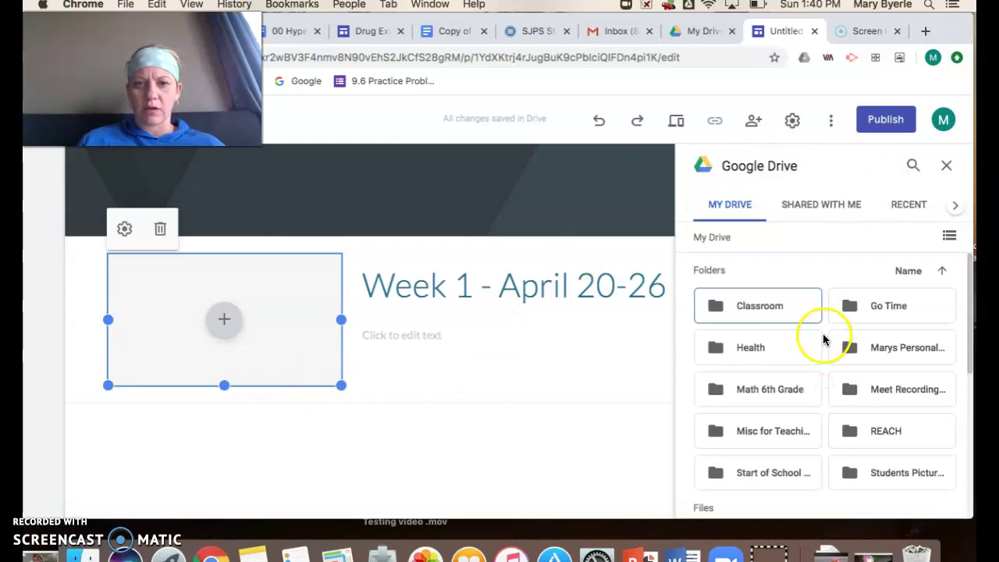
{"action": "scroll", "coordinate": [761, 358], "scroll_direction": "down", "scroll_amount": 1}
{"action": "left_click", "coordinate": [764, 352]}
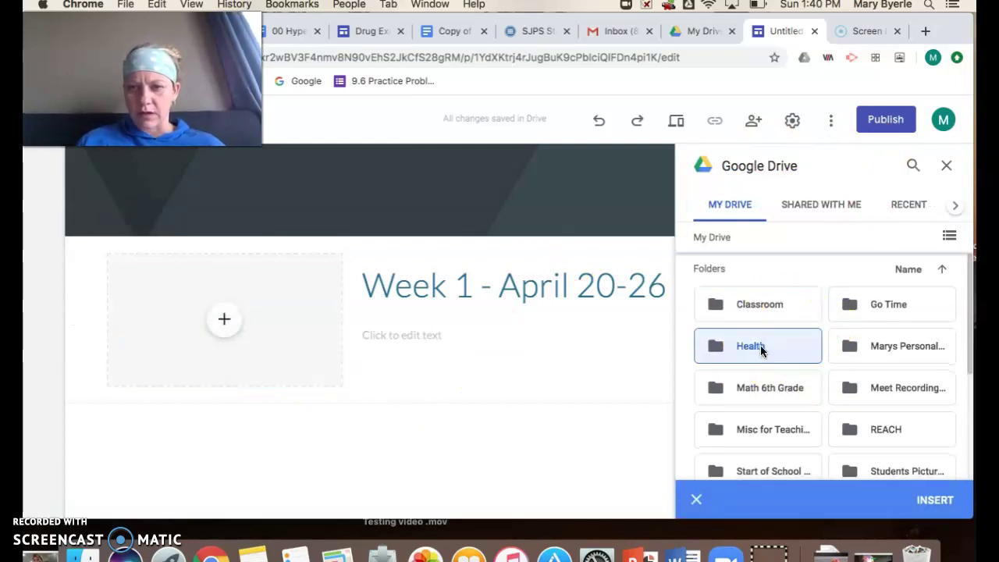
{"action": "double_click", "coordinate": [754, 346]}
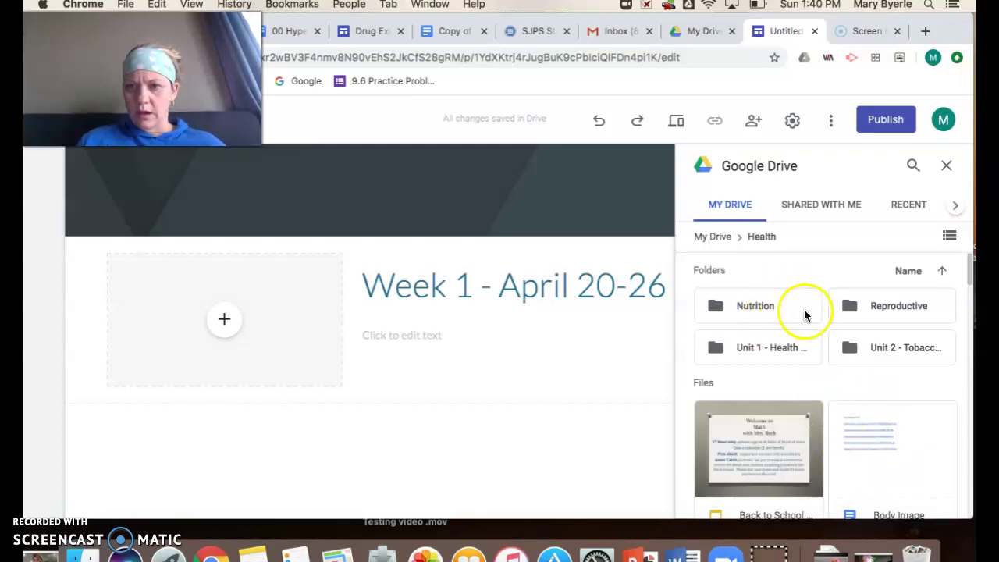
{"action": "left_click", "coordinate": [753, 307]}
{"action": "double_click", "coordinate": [751, 307]}
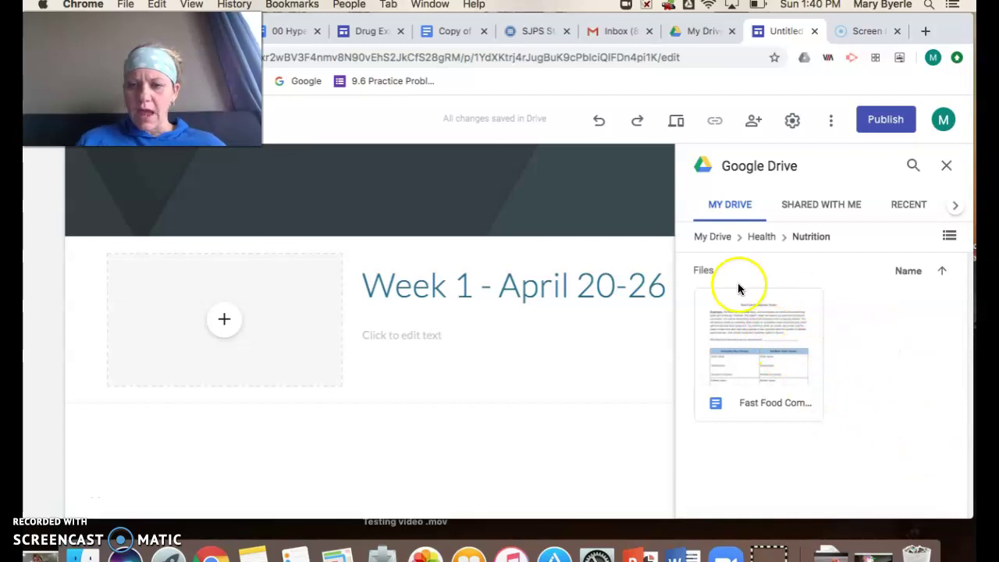
{"action": "double_click", "coordinate": [756, 328]}
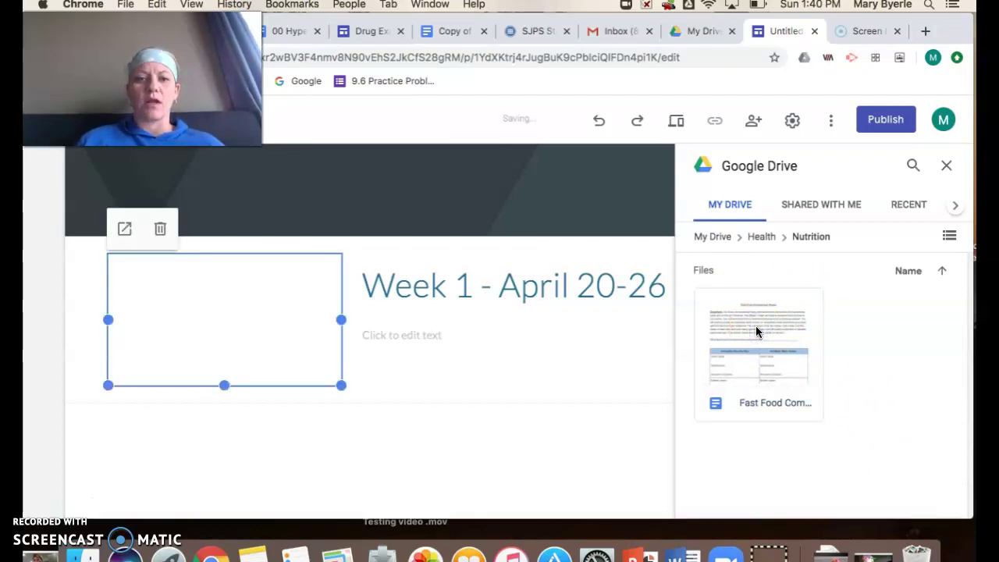